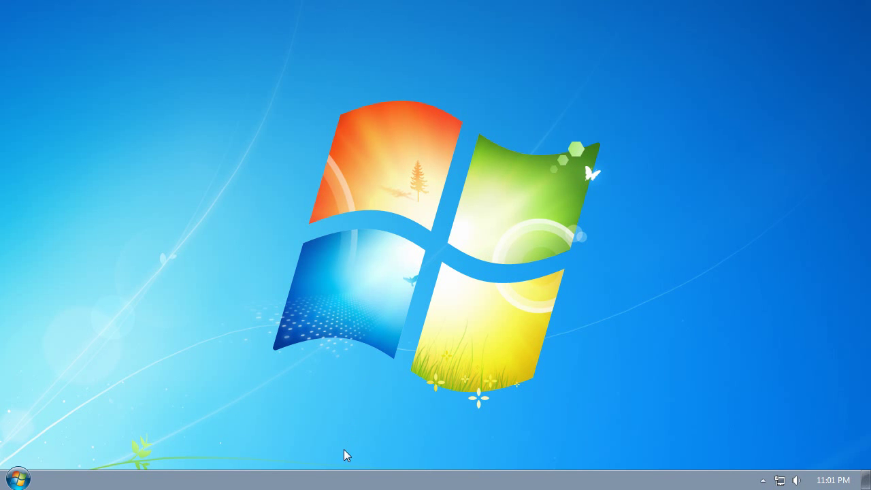
# From the taskbar's Toolbars menu, choose New toolbar to open the Choose a folder dialog.
pyautogui.rightClick(317, 480)
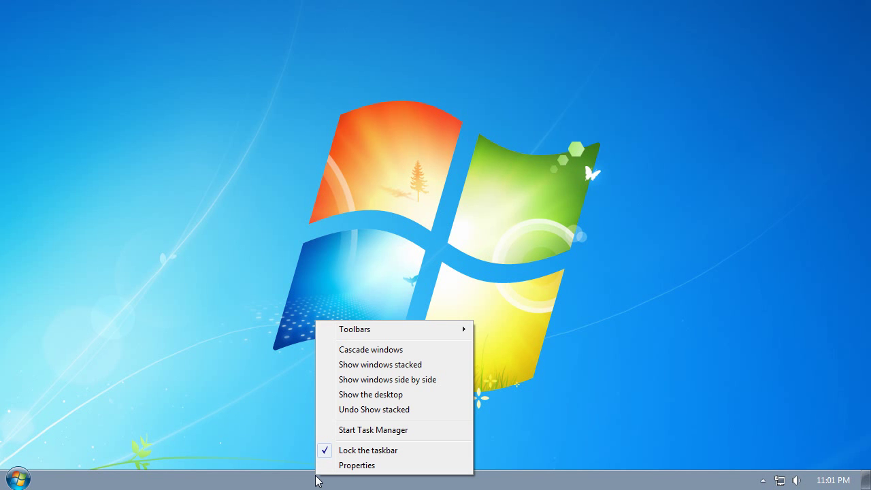
pyautogui.moveTo(379, 334)
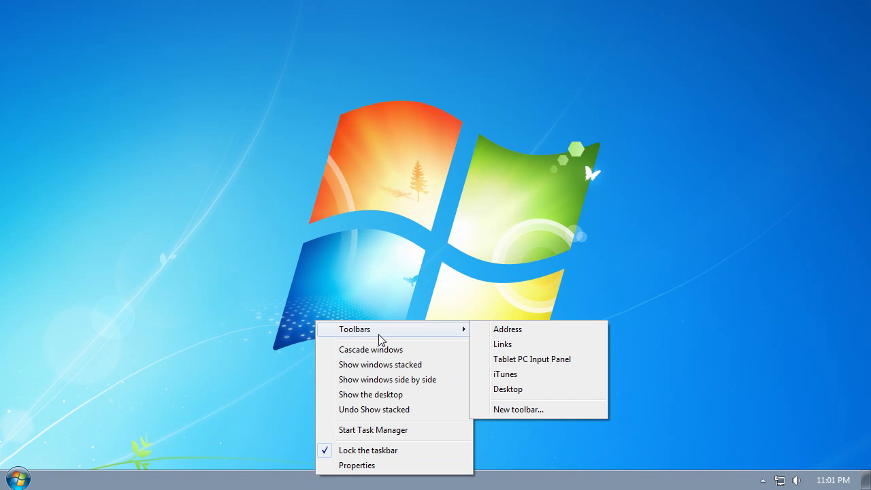
pyautogui.click(512, 412)
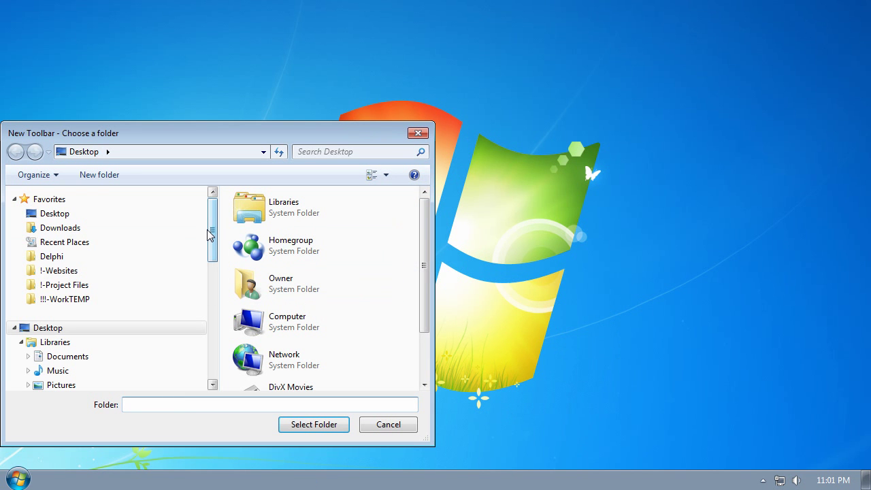
# Browse to Computer > Local Disk (C:) and expand Users and the Owner profile folder.
pyautogui.moveTo(209, 229); pyautogui.dragTo(211, 286)
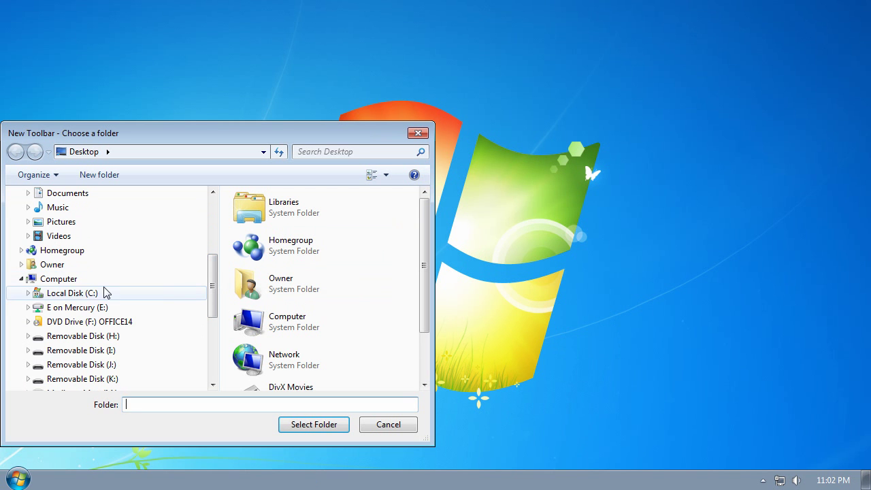
pyautogui.click(71, 284)
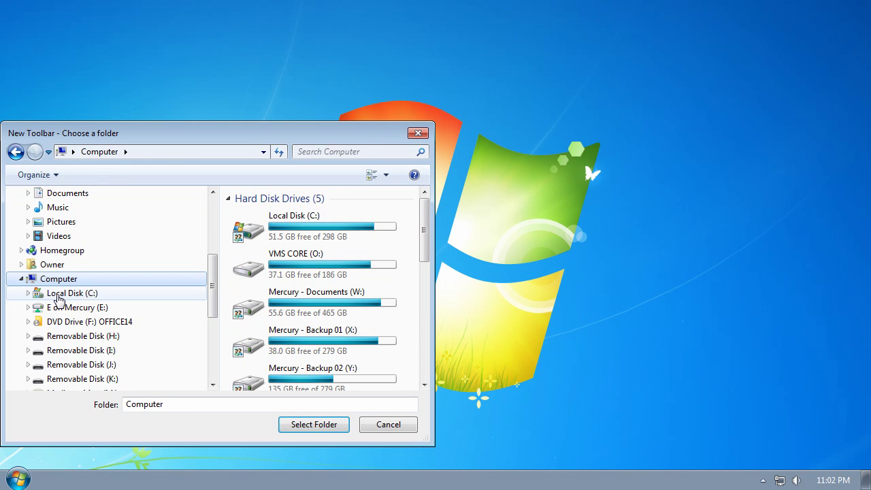
pyautogui.click(59, 301)
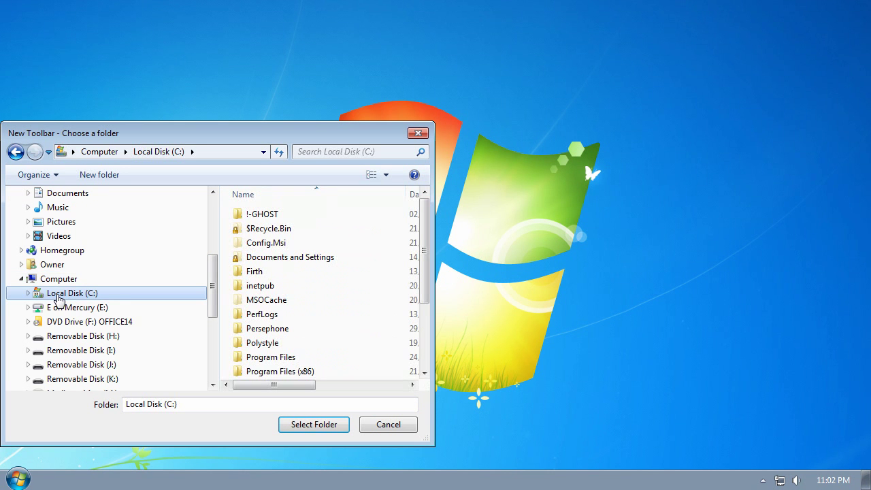
pyautogui.click(29, 294)
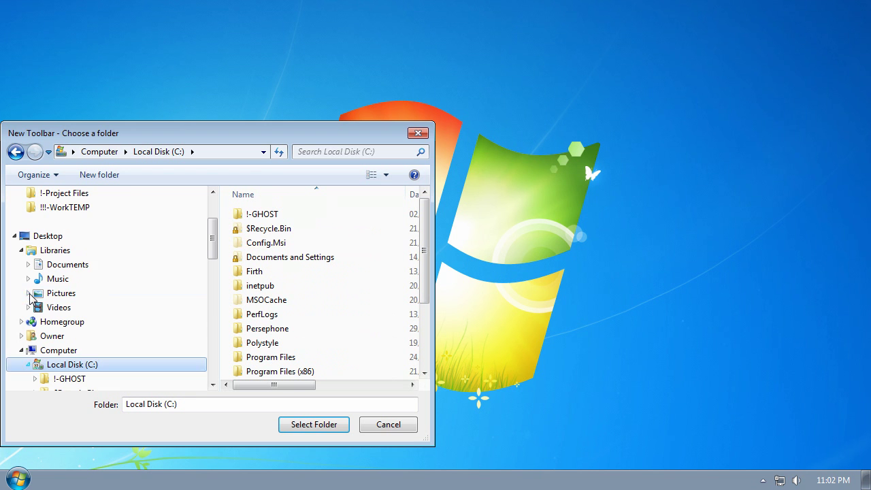
pyautogui.moveTo(211, 244); pyautogui.dragTo(206, 311)
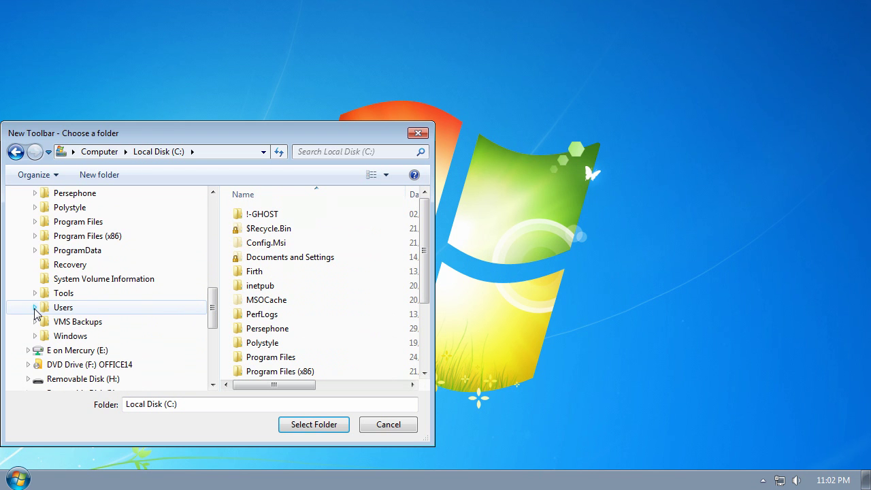
pyautogui.click(36, 307)
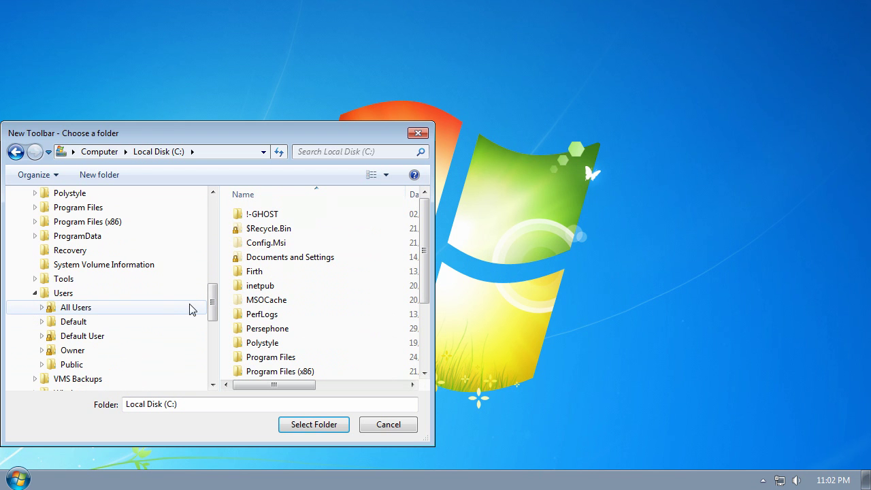
pyautogui.click(42, 351)
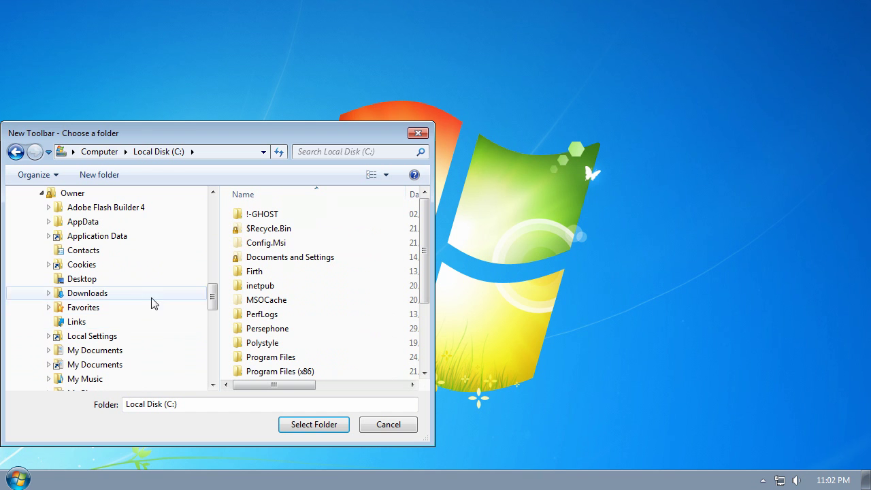
# Pick Owner > AppData > Roaming > Microsoft > Internet Explorer > Quick Launch as the new toolbar folder.
pyautogui.click(48, 223)
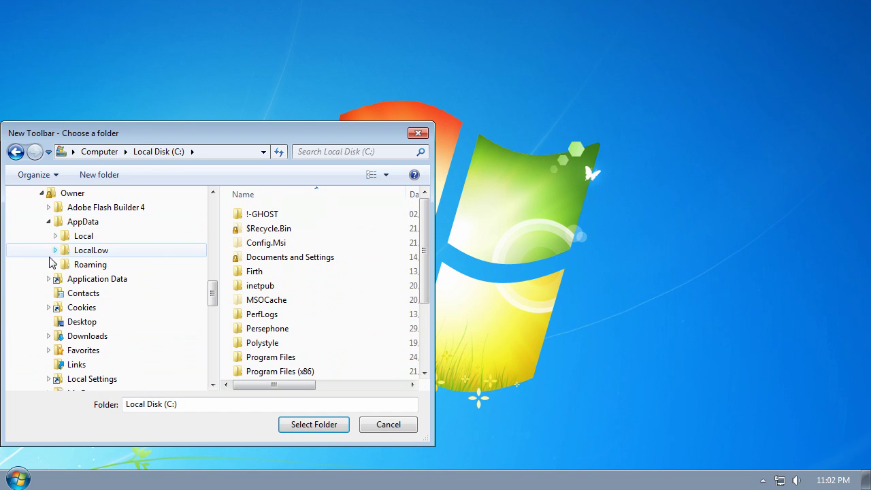
pyautogui.click(55, 265)
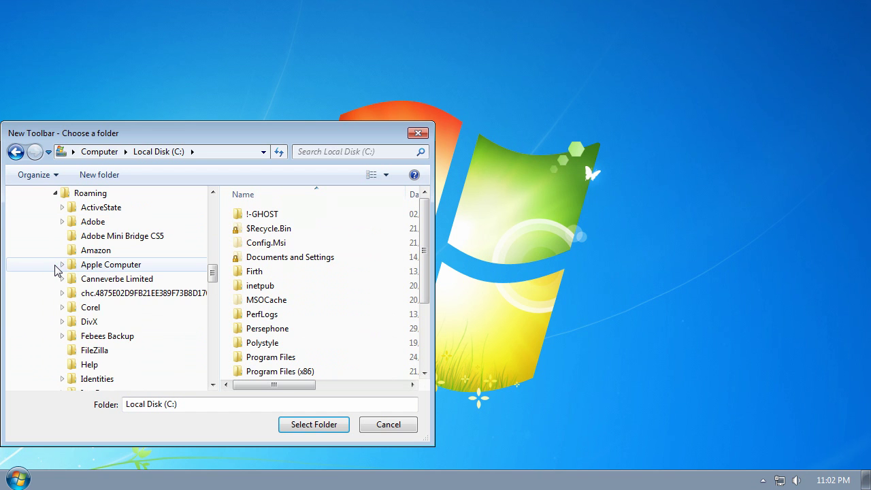
pyautogui.moveTo(212, 274); pyautogui.dragTo(212, 293)
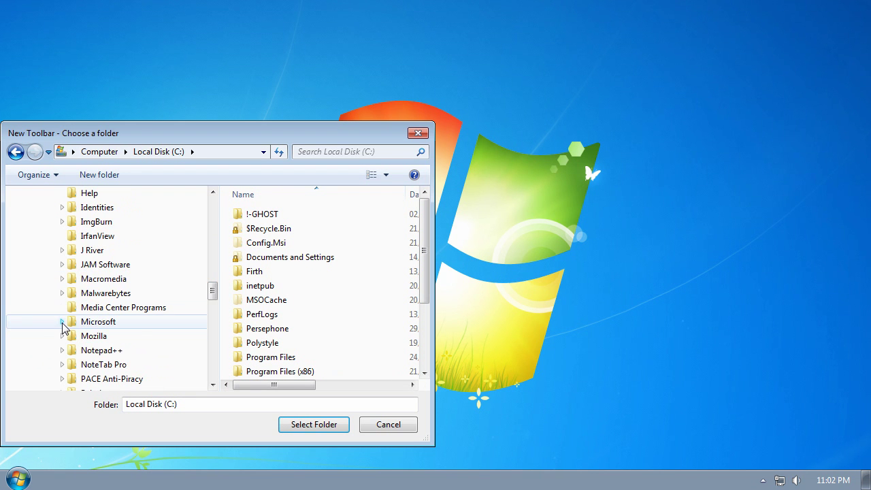
pyautogui.click(62, 322)
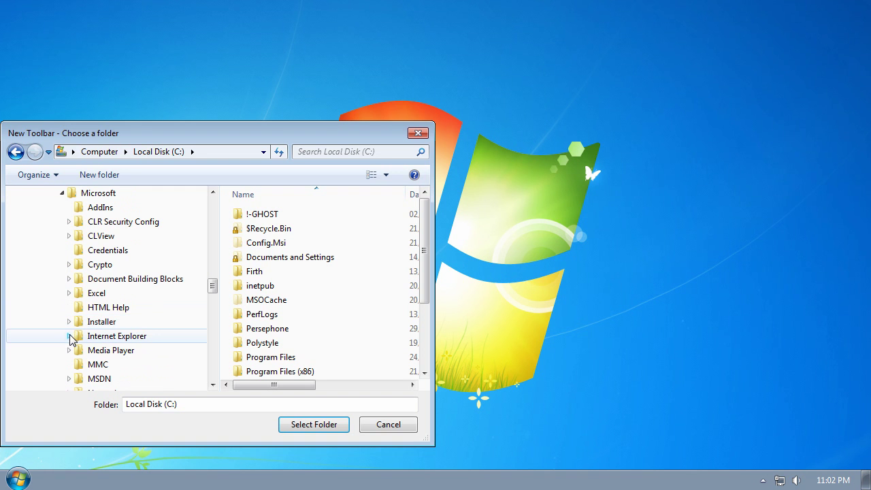
pyautogui.click(69, 337)
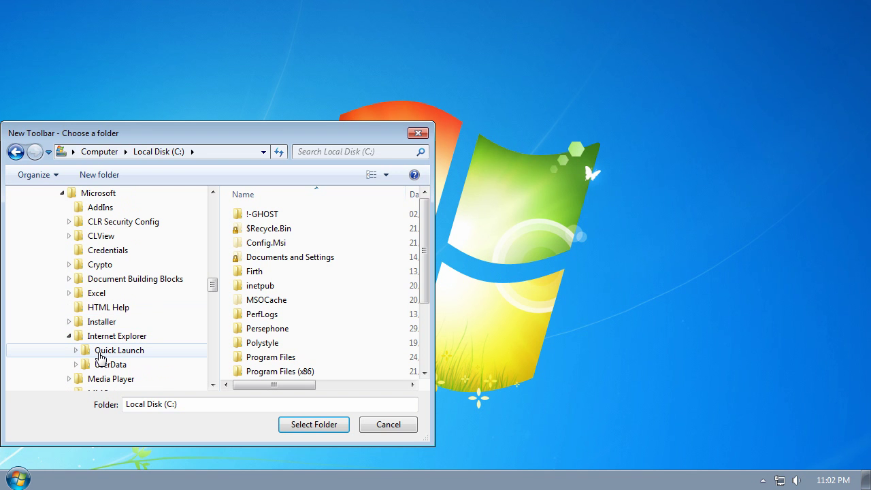
pyautogui.click(100, 351)
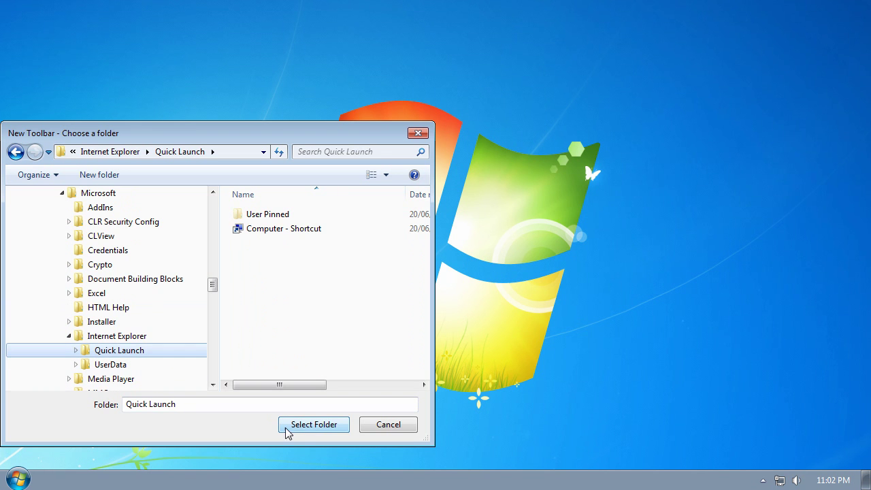
pyautogui.click(306, 426)
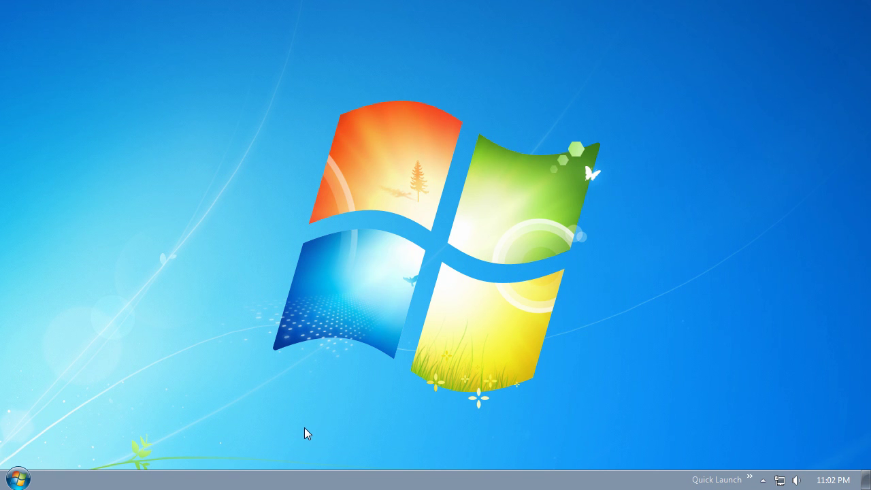
pyautogui.click(752, 482)
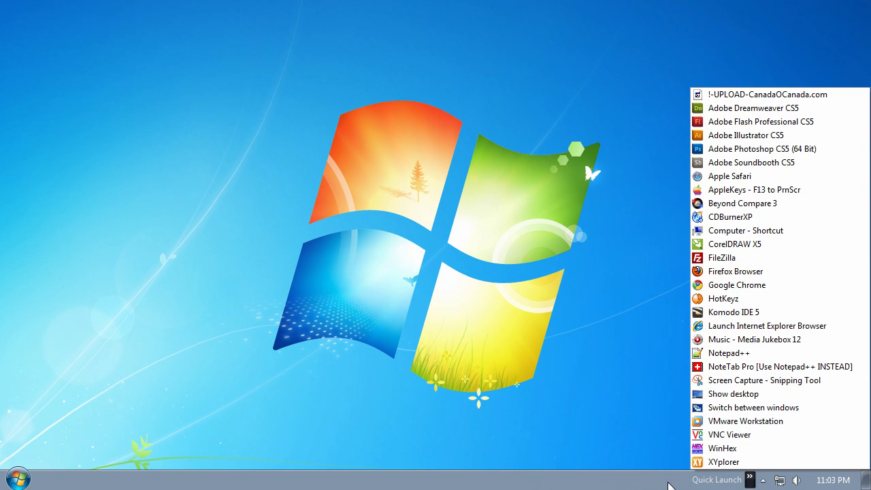
pyautogui.click(580, 484)
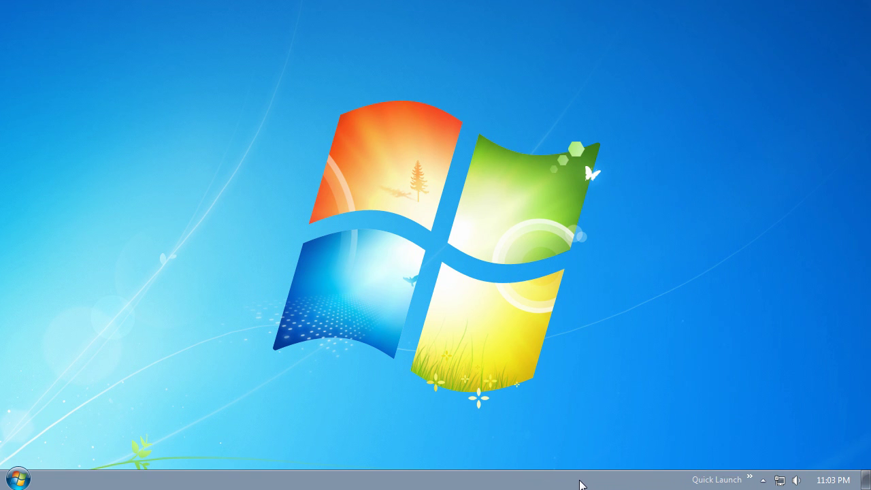
# Unlock the taskbar, drag Quick Launch beside the Start orb, and widen it.
pyautogui.rightClick(581, 484)
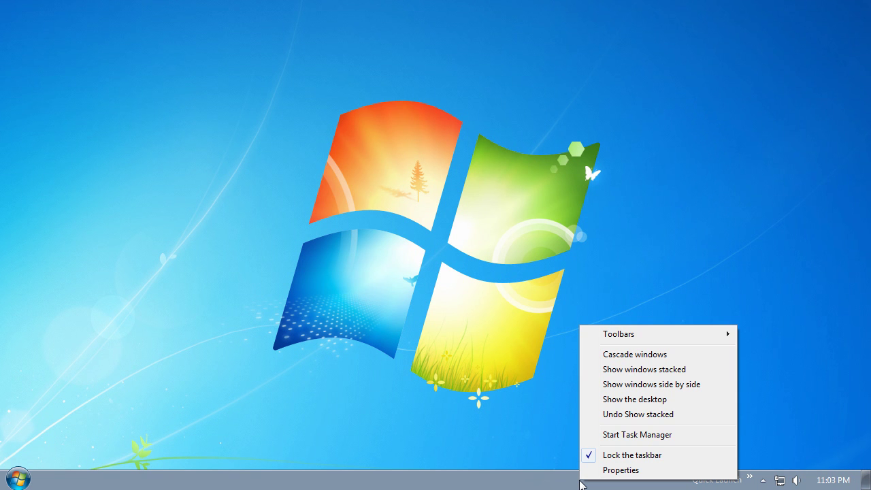
pyautogui.click(632, 455)
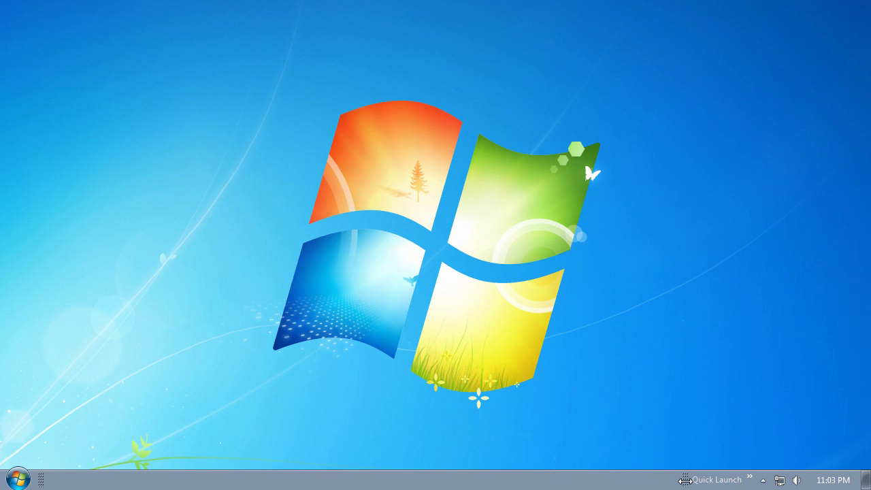
pyautogui.moveTo(685, 480); pyautogui.dragTo(87, 485)
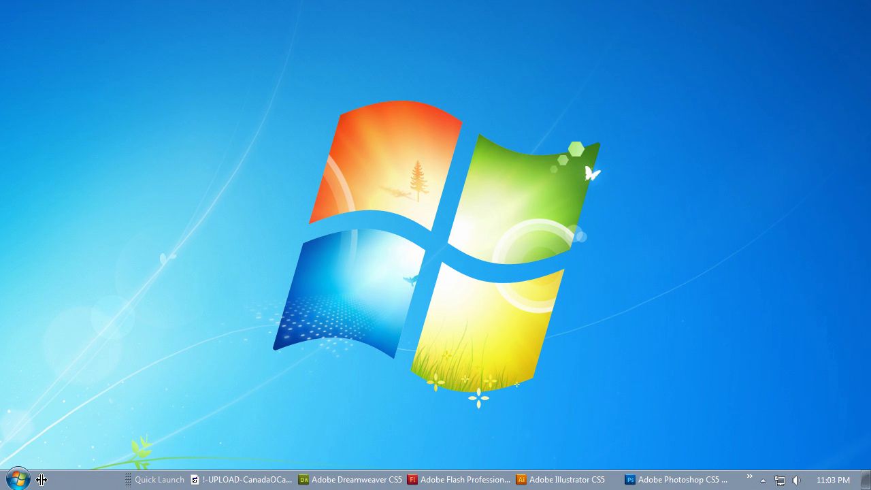
pyautogui.moveTo(42, 480); pyautogui.dragTo(176, 480)
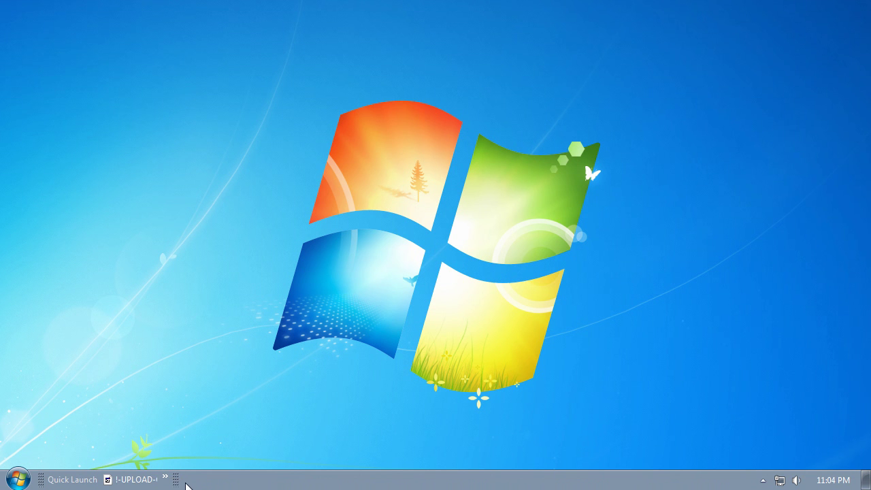
# Turn off Show Text and Show title on the Quick Launch toolbar.
pyautogui.rightClick(42, 480)
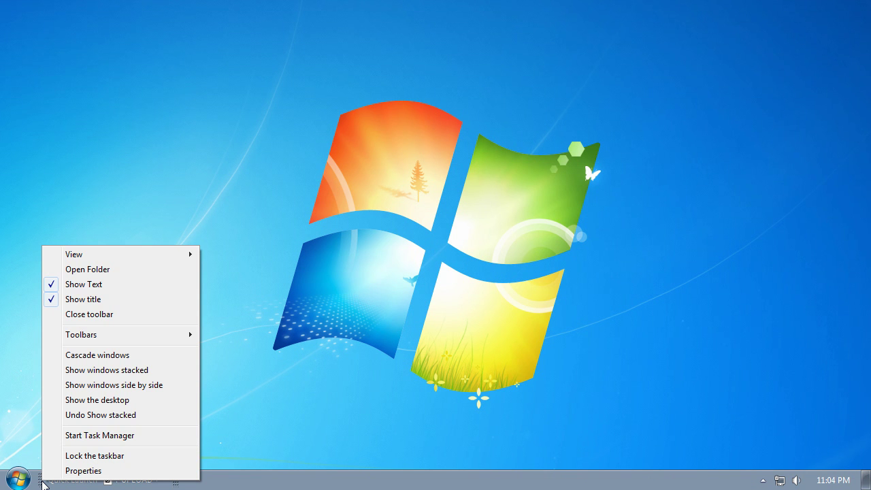
pyautogui.click(83, 286)
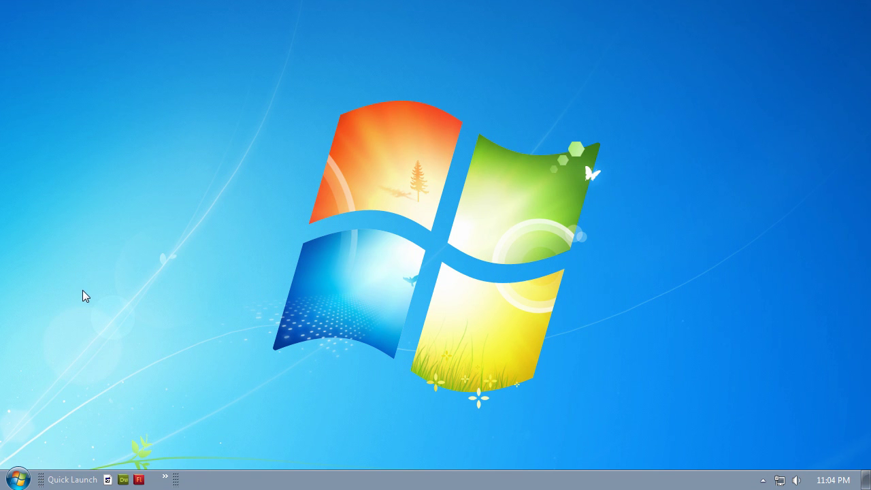
pyautogui.rightClick(42, 478)
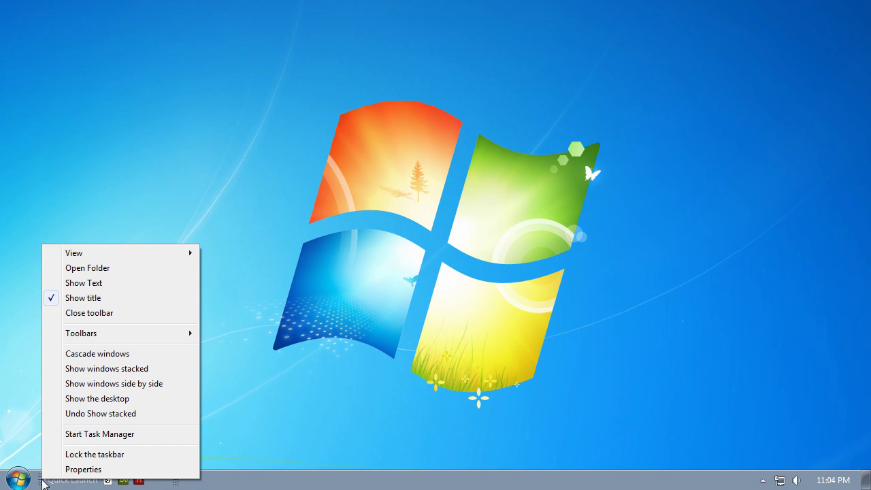
pyautogui.click(84, 304)
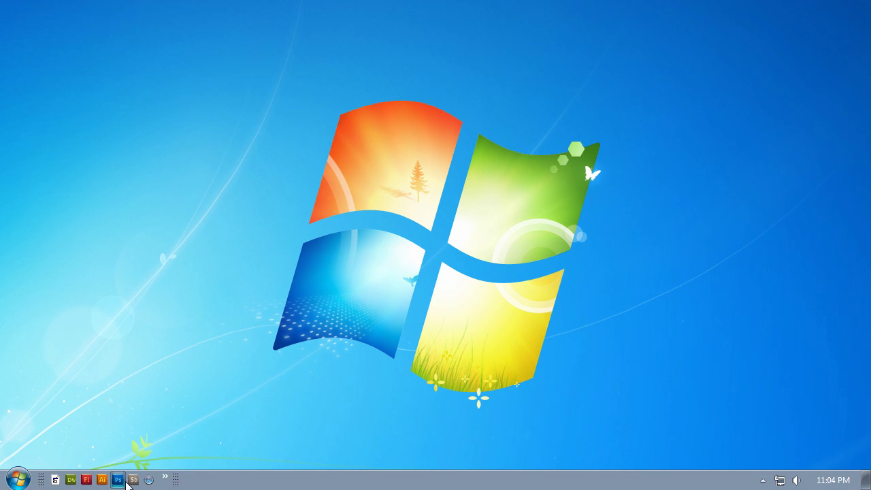
# Check the » overflow shortcuts, then turn Lock the taskbar back on.
pyautogui.click(166, 480)
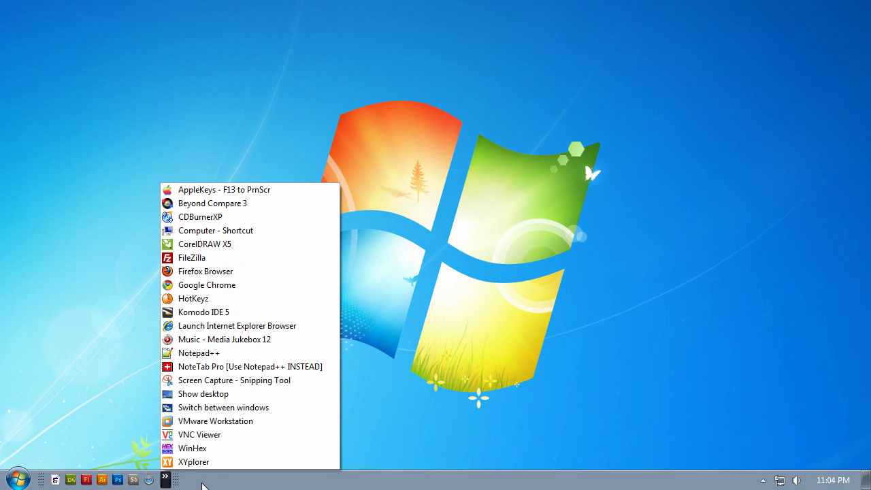
pyautogui.rightClick(286, 486)
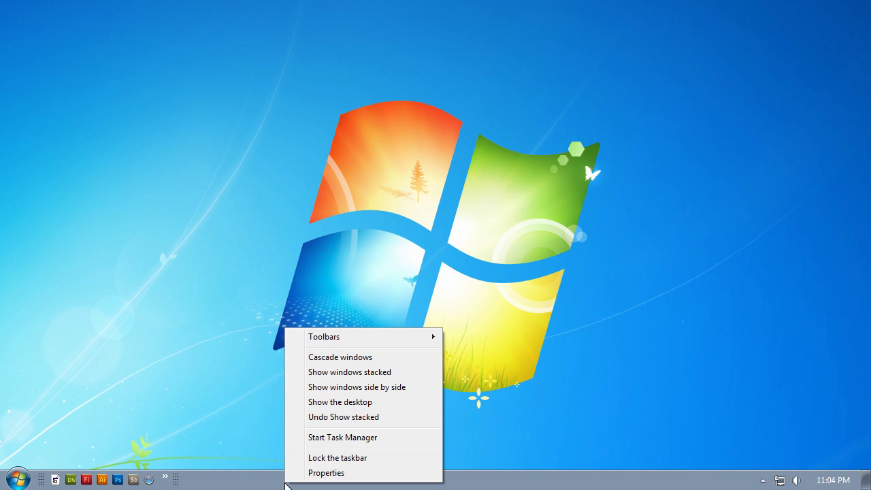
pyautogui.click(323, 460)
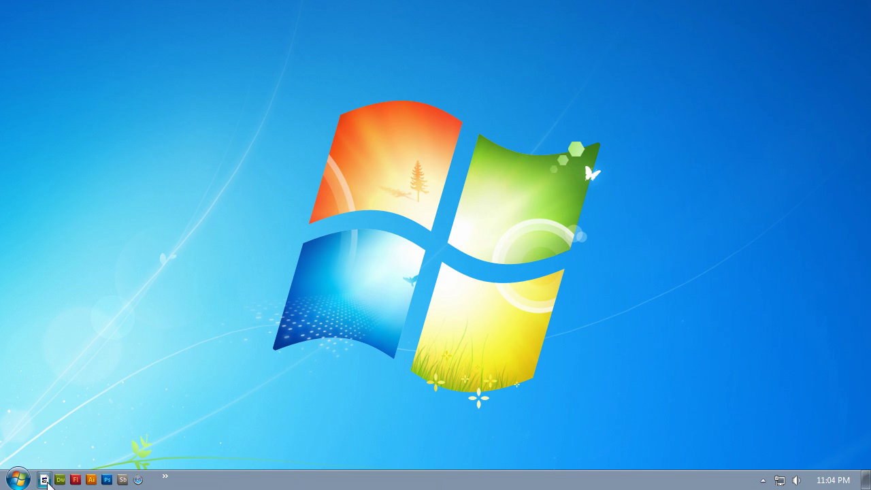
# Right-drag Internet Explorer from the Start menu onto Quick Launch and create a shortcut there.
pyautogui.click(22, 482)
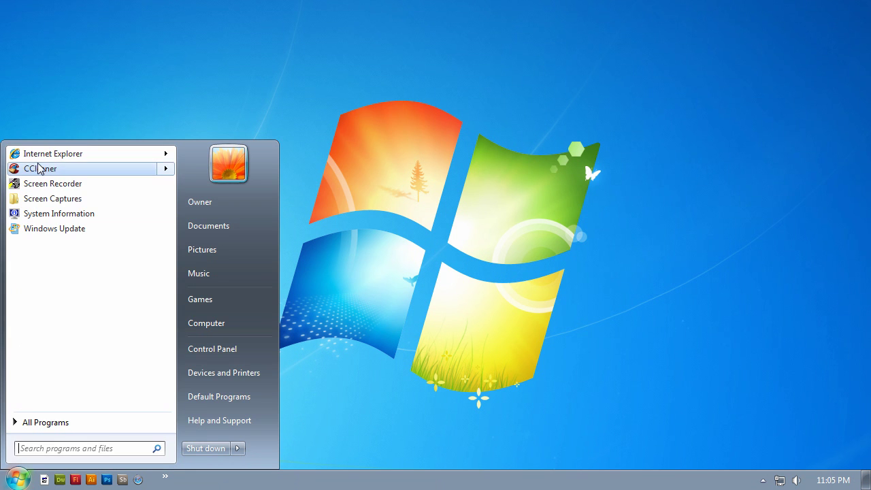
pyautogui.moveTo(37, 158)
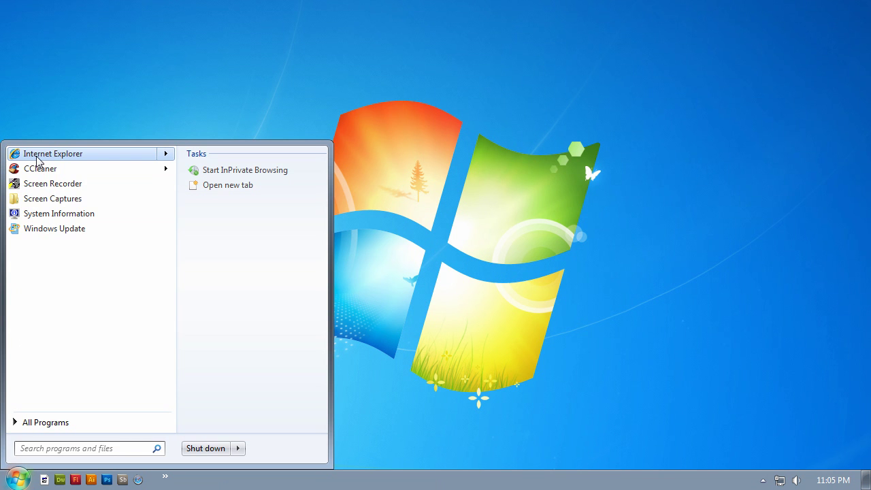
pyautogui.moveTo(37, 158); pyautogui.dragTo(115, 482)
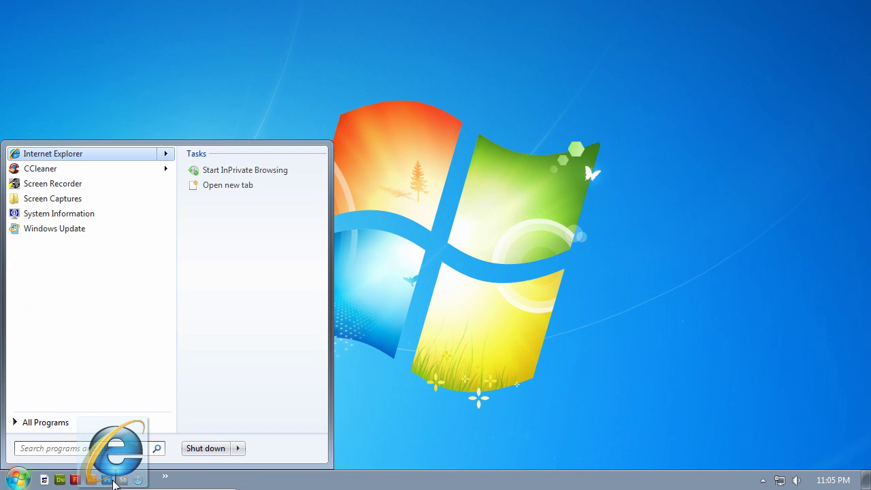
pyautogui.moveTo(113, 481); pyautogui.dragTo(113, 482)
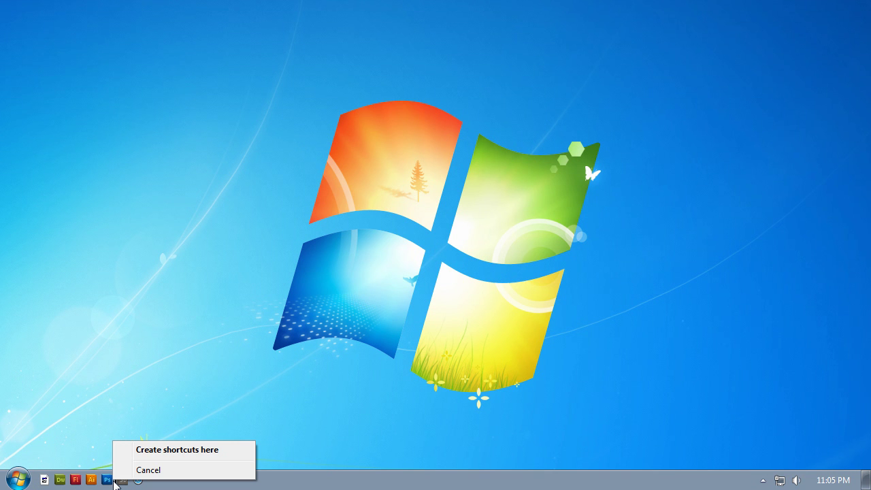
pyautogui.click(158, 452)
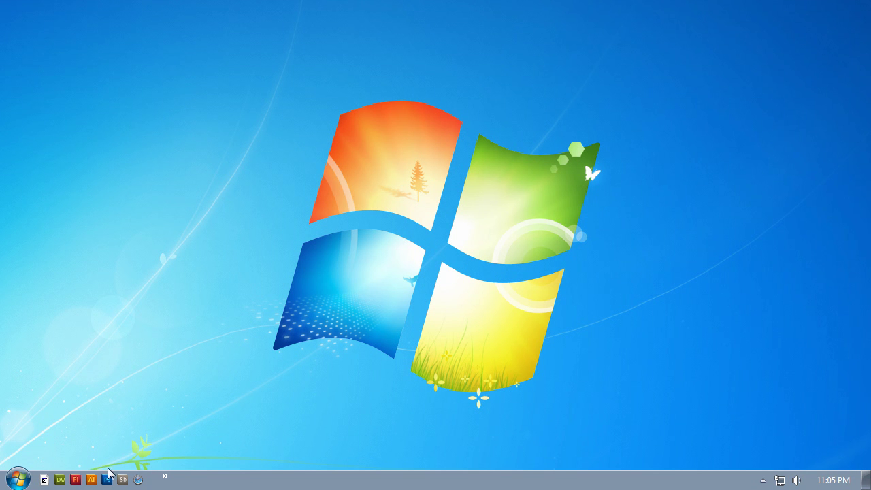
# Right-drag LogMeIn from All Programs onto Quick Launch and copy it there.
pyautogui.click(17, 479)
pyautogui.click(43, 423)
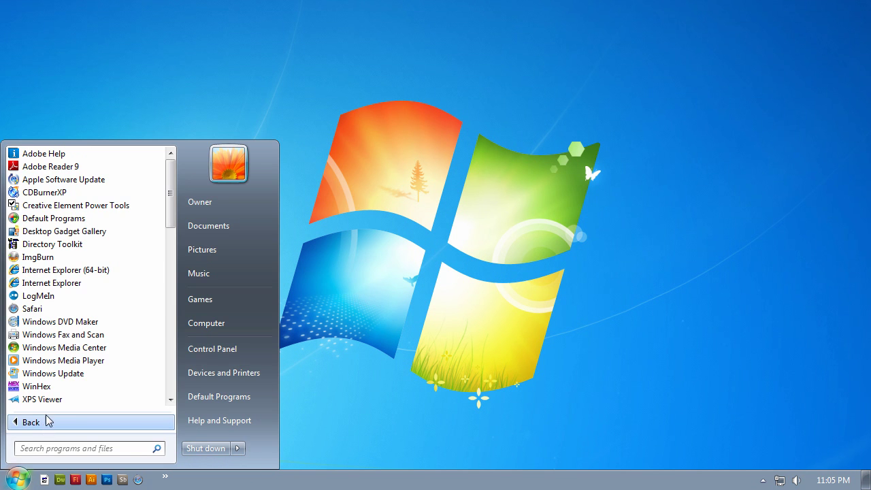
pyautogui.moveTo(42, 299); pyautogui.dragTo(68, 482)
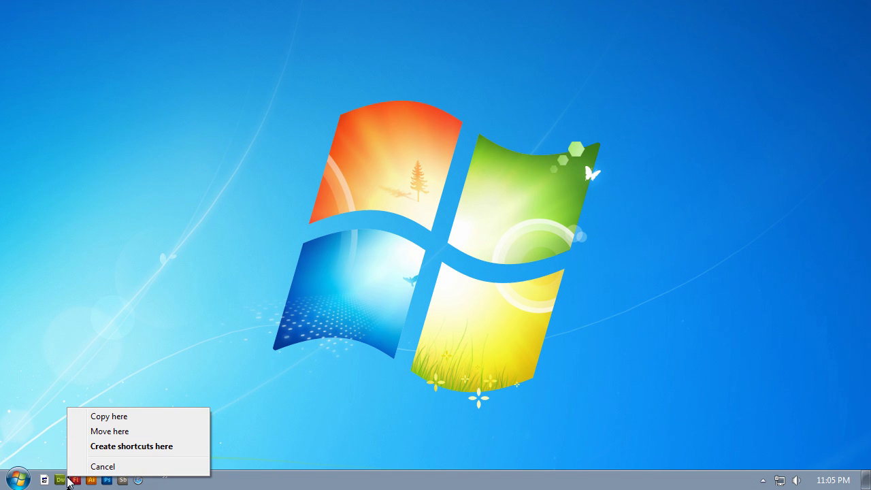
pyautogui.click(111, 418)
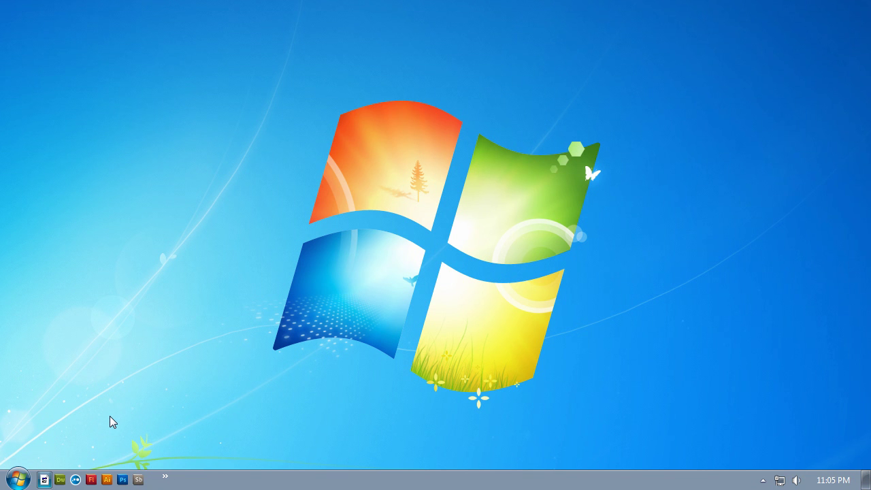